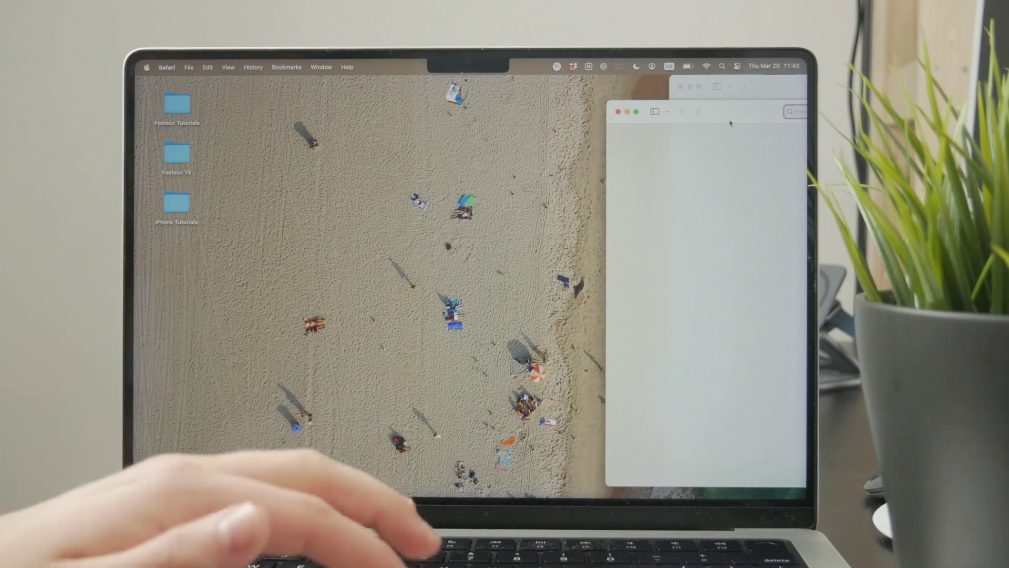
Bring up a new Safari window and nudge it slightly into place
key(ctrl+Right)
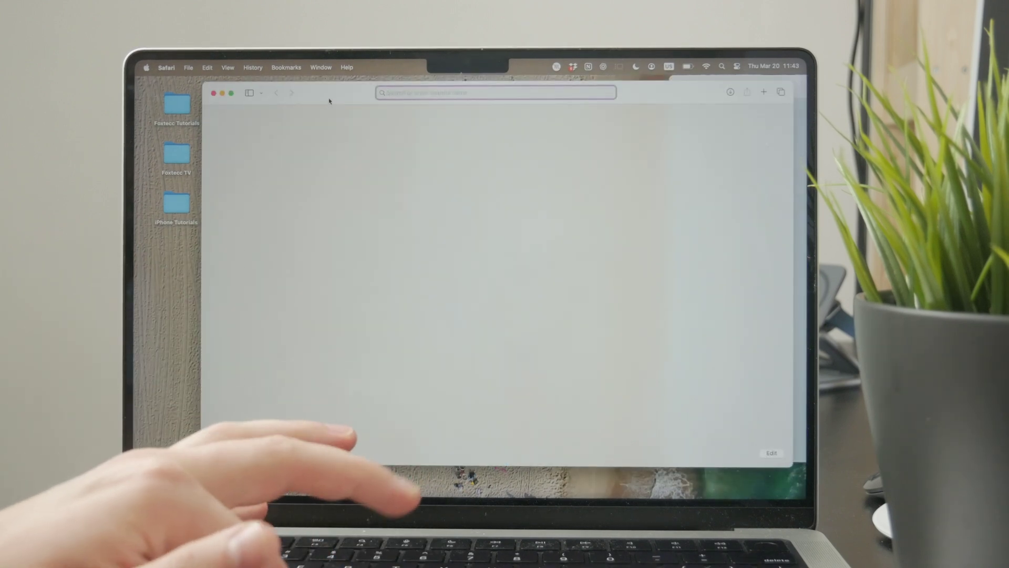
drag(329, 100, 312, 106)
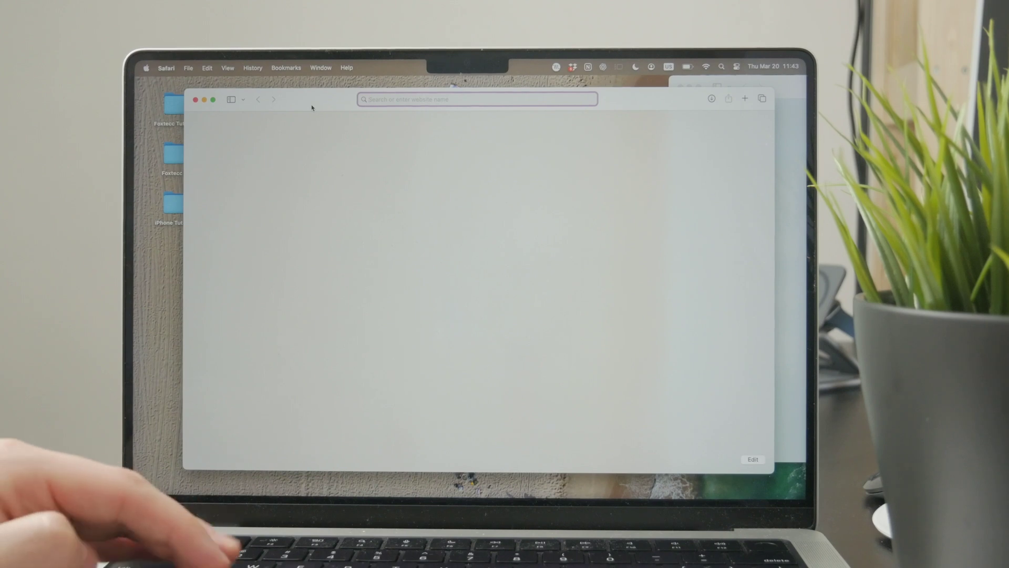
text(pd)
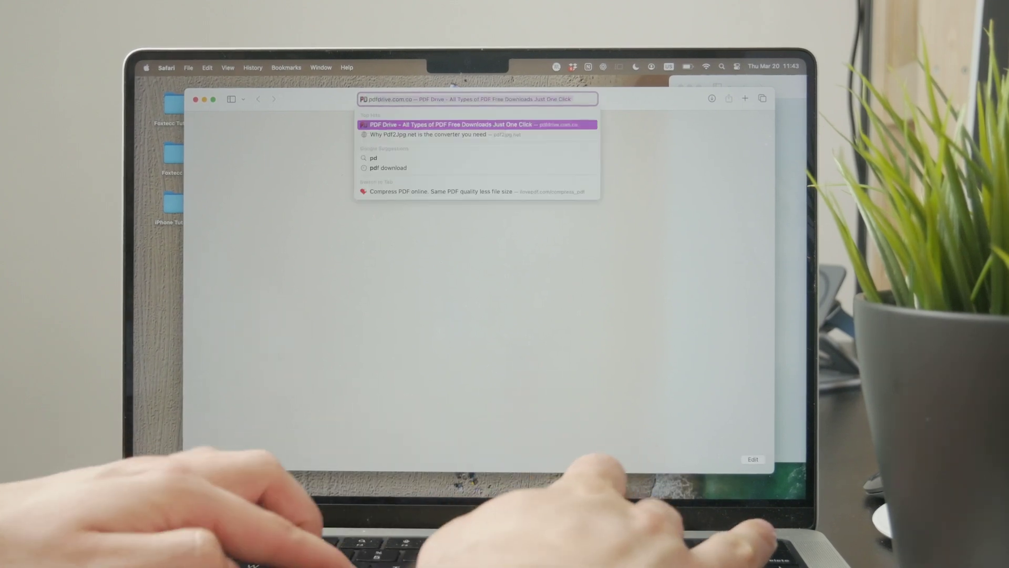
text(f to word)
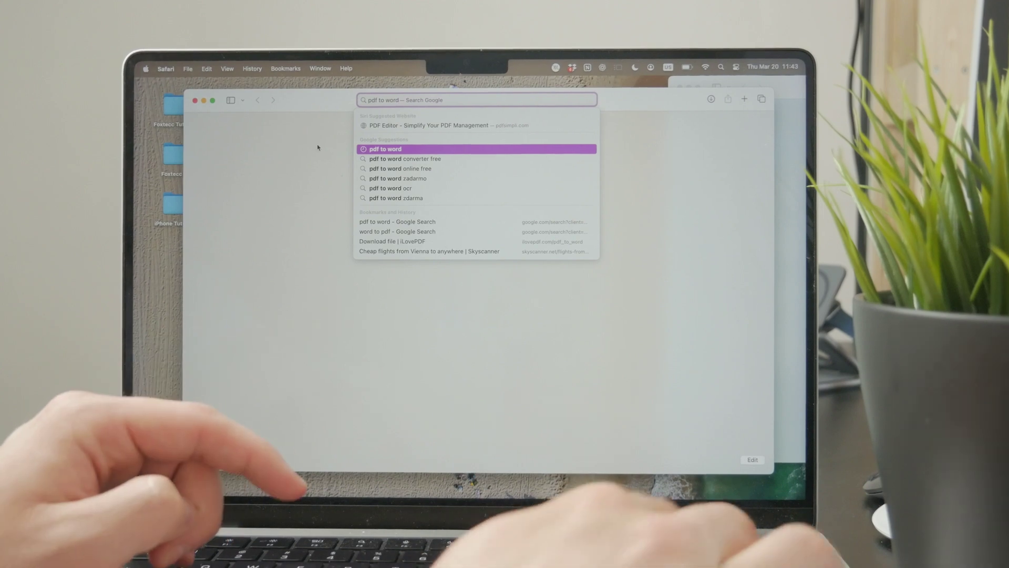
Submit the "pdf to word" query to see Google's converter results
key(Return)
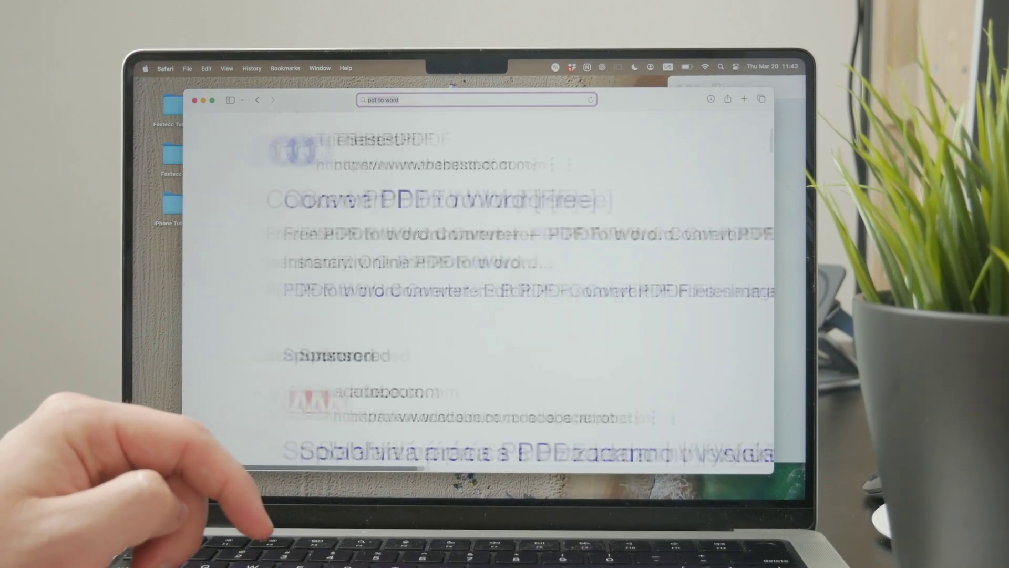
scroll(419, 236, down, 3)
scroll(420, 235, down, 3)
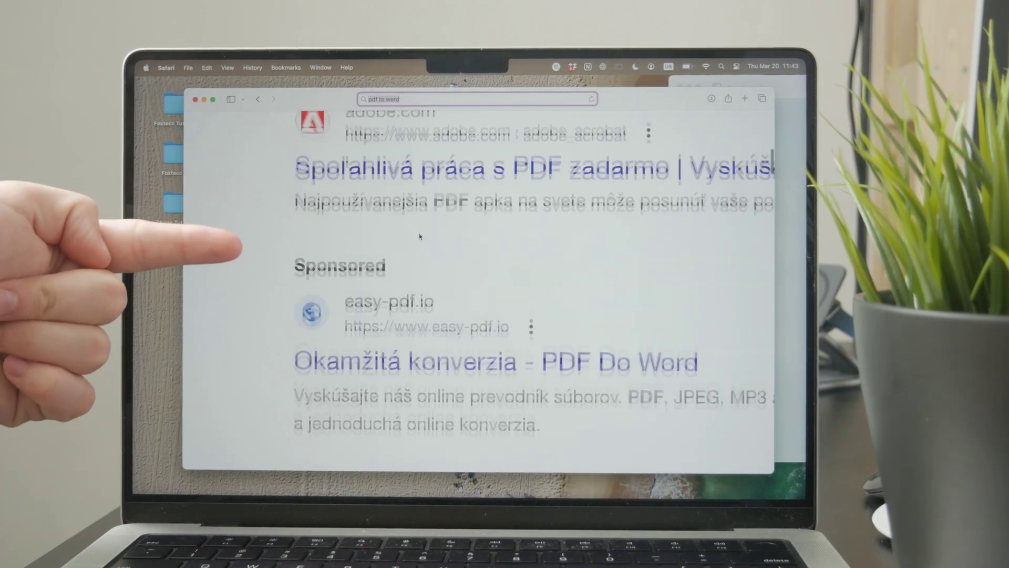
scroll(420, 236, down, 5)
scroll(419, 236, down, 3)
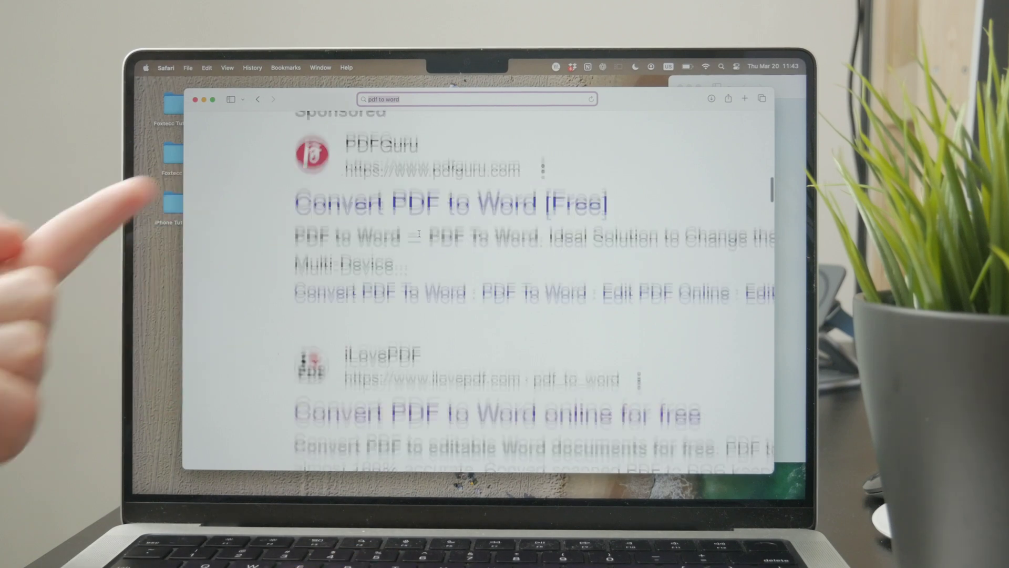
scroll(419, 236, down, 5)
scroll(419, 235, down, 5)
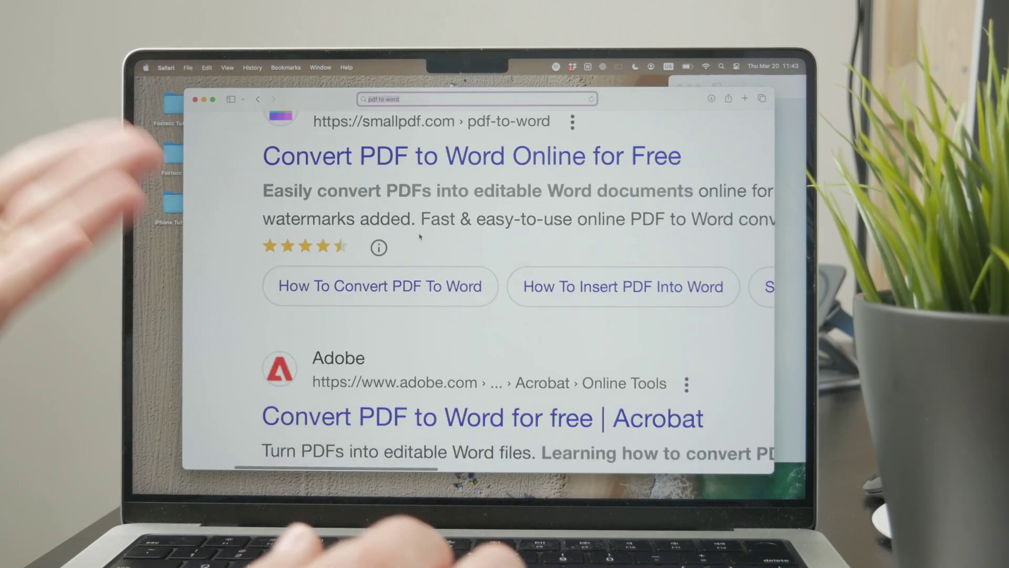
scroll(419, 236, up, 5)
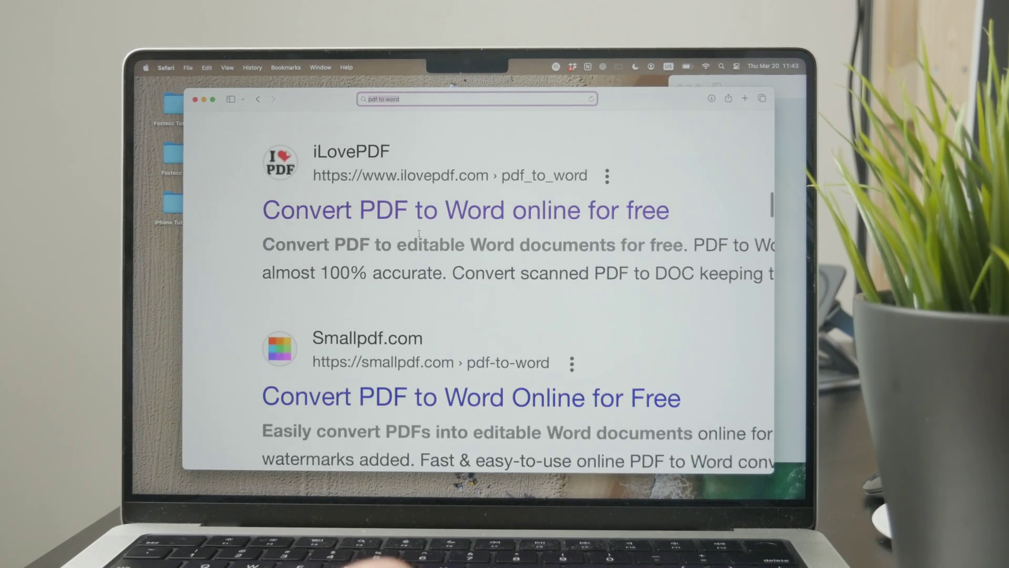
scroll(423, 298, down, 2)
scroll(424, 298, down, 2)
scroll(423, 298, down, 2)
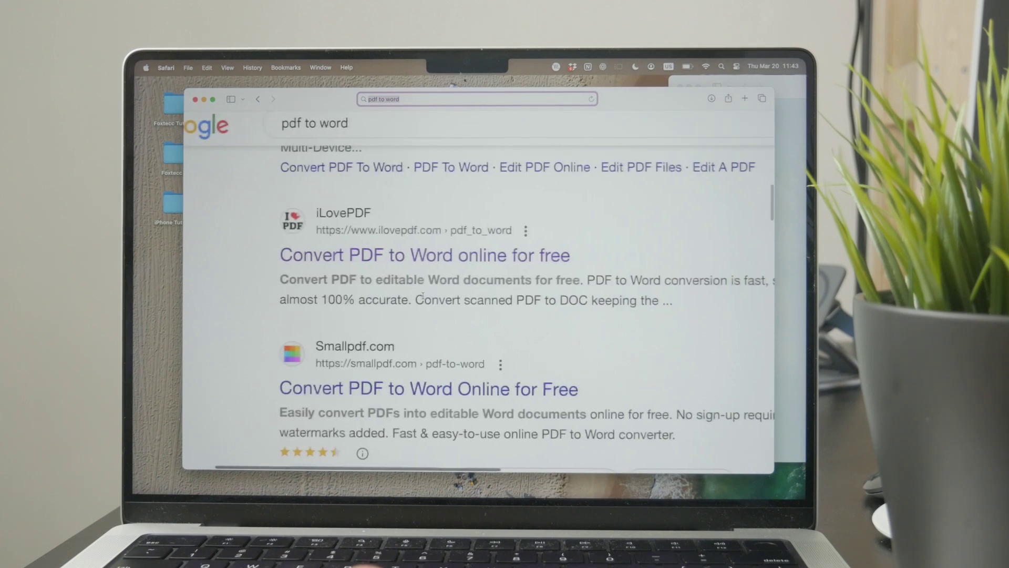
scroll(423, 295, down, 2)
scroll(423, 295, up, 2)
scroll(423, 296, up, 2)
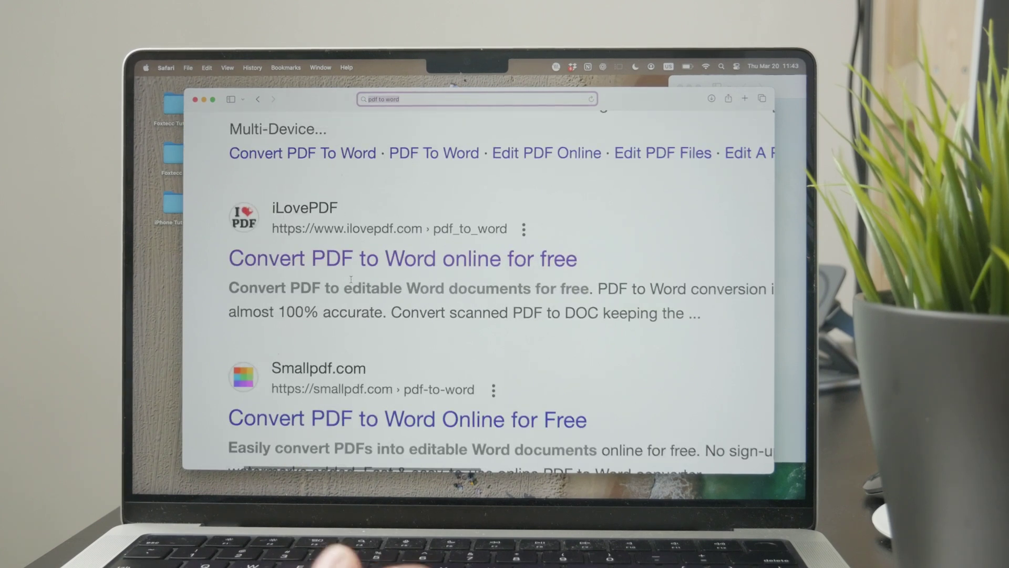
Open iLovePDF's PDF to Word page and choose Hometicket-8421992.pdf to upload
click(441, 260)
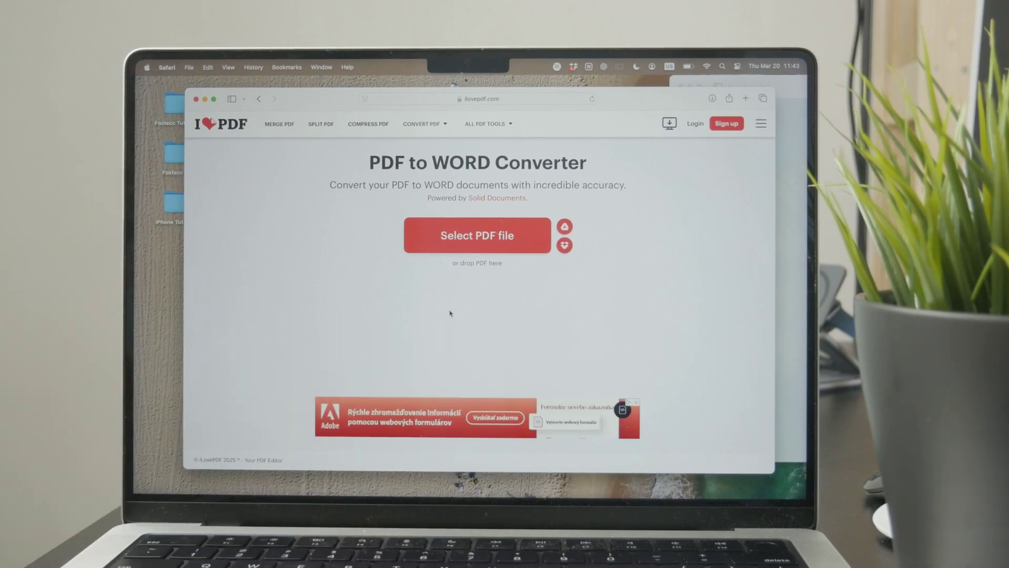
click(476, 240)
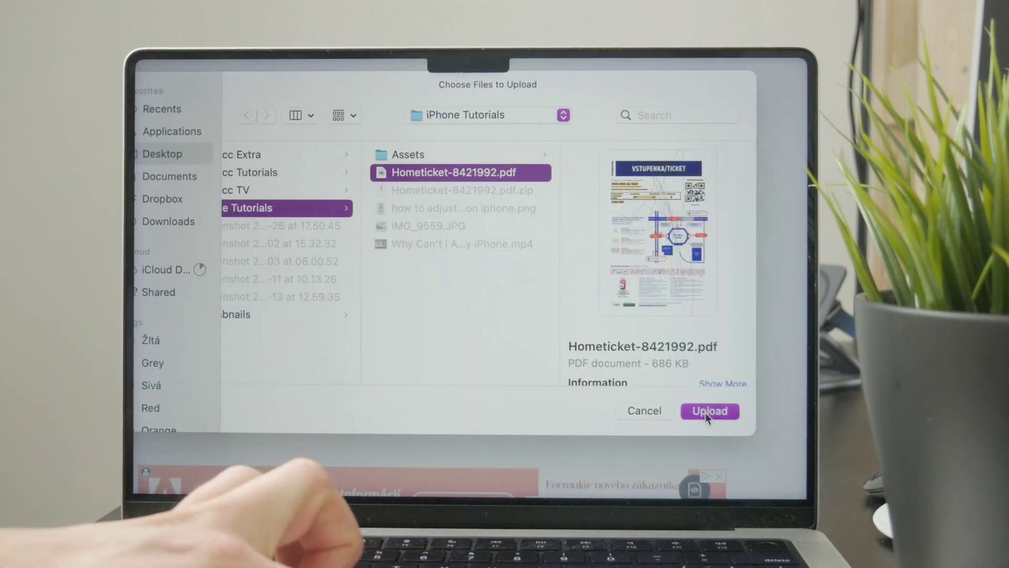
Upload the Hometicket PDF and convert it to a Word document
click(706, 412)
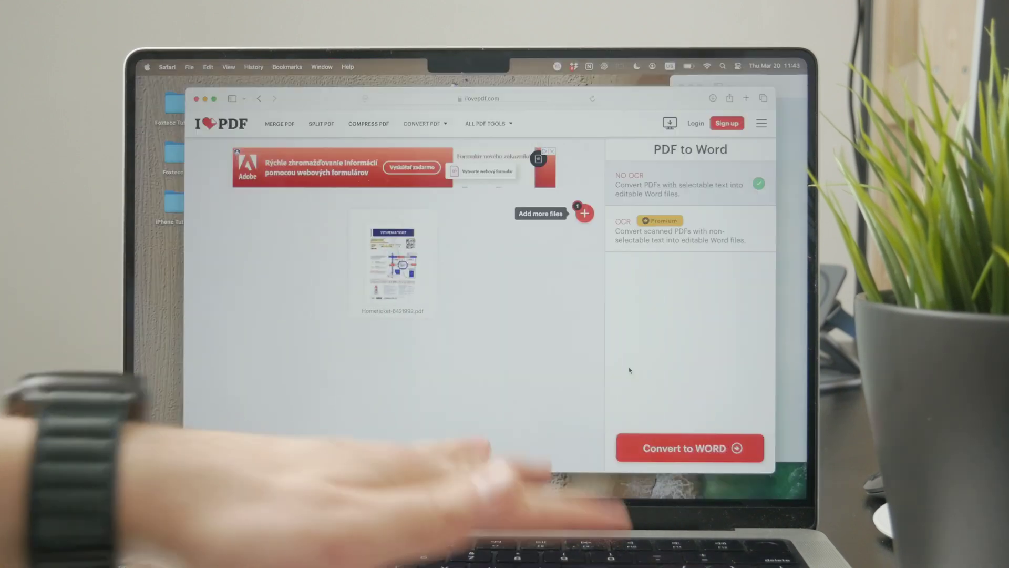
click(717, 458)
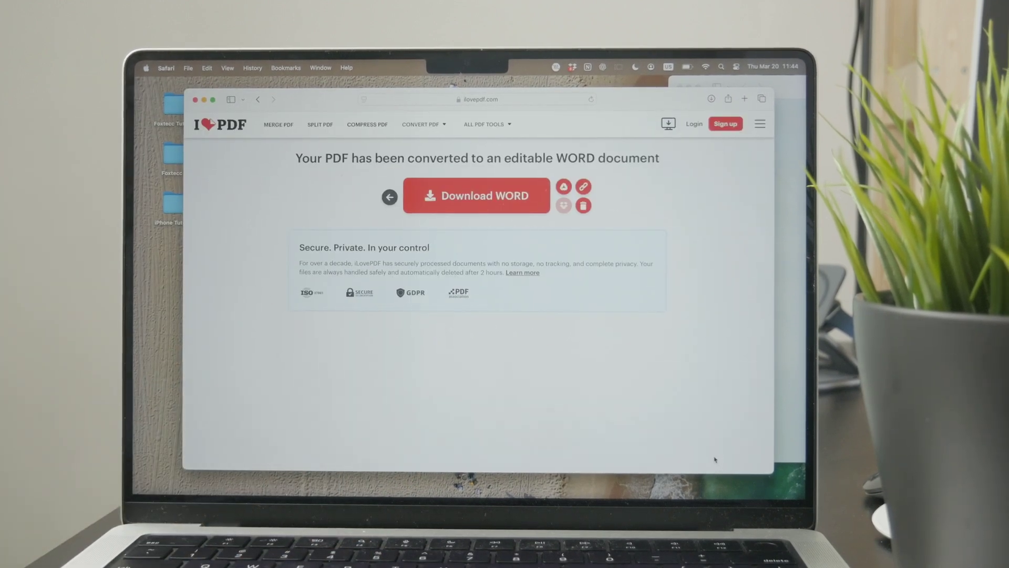
Download Hometicket-8421992.docx, check it in Safari's Downloads list, then clear the list
click(464, 202)
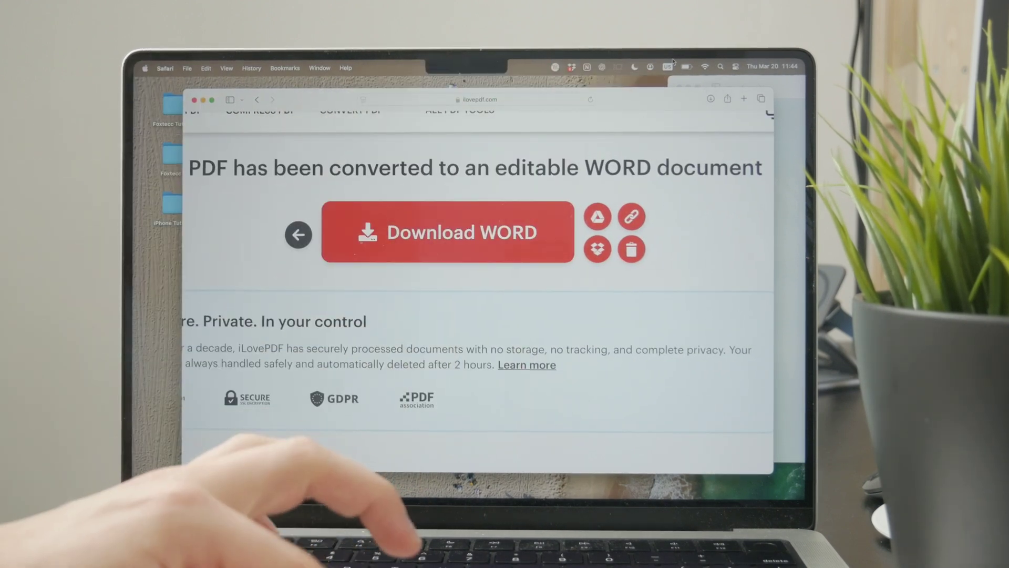
click(710, 99)
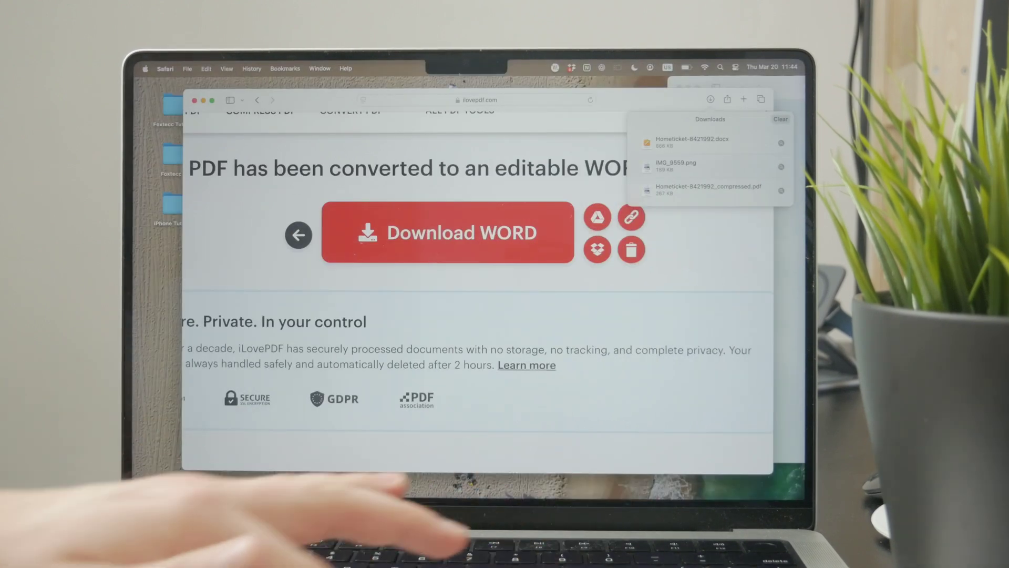
click(780, 120)
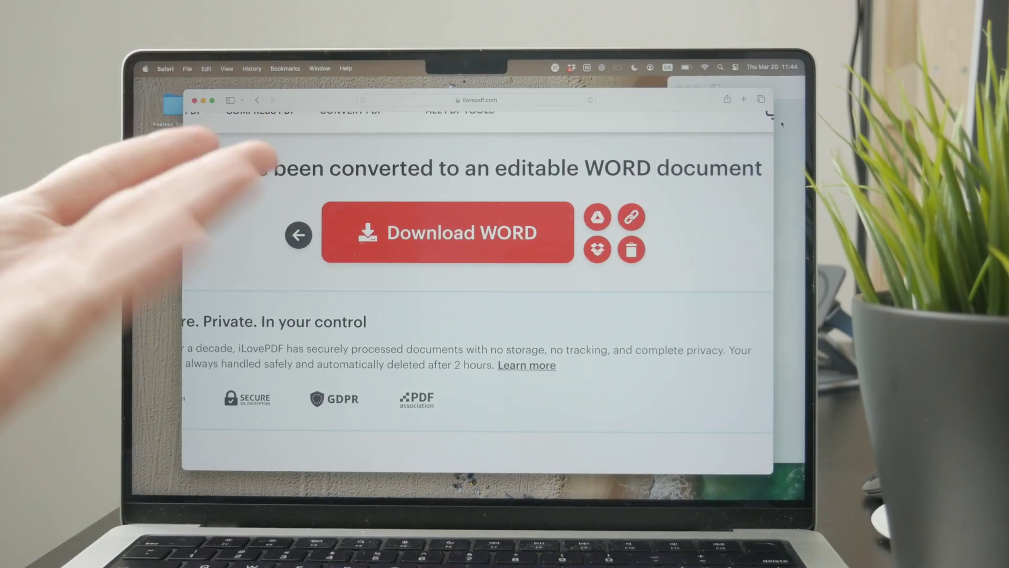
Close the iLovePDF Safari window to return to the Finder desktop
click(195, 101)
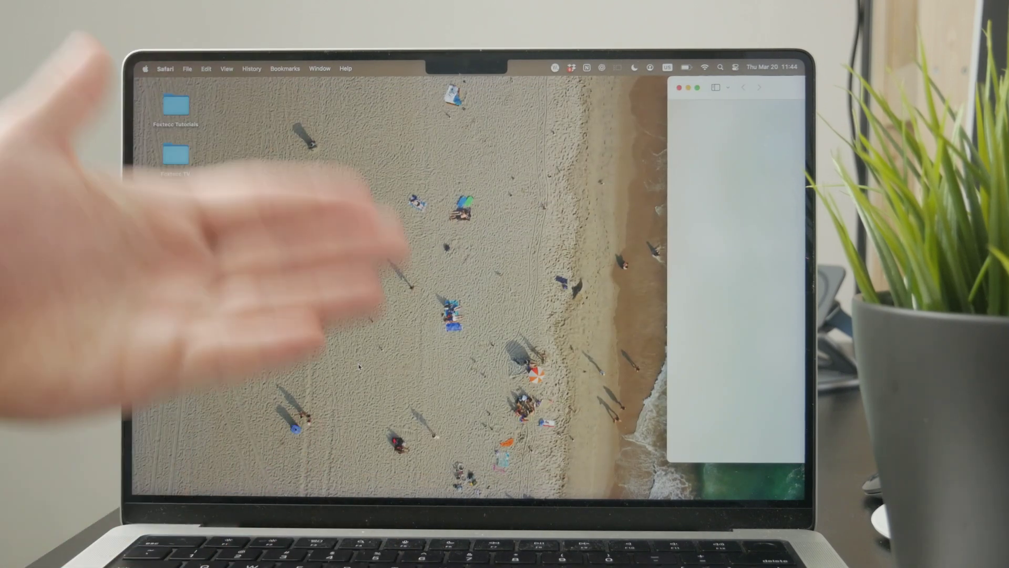